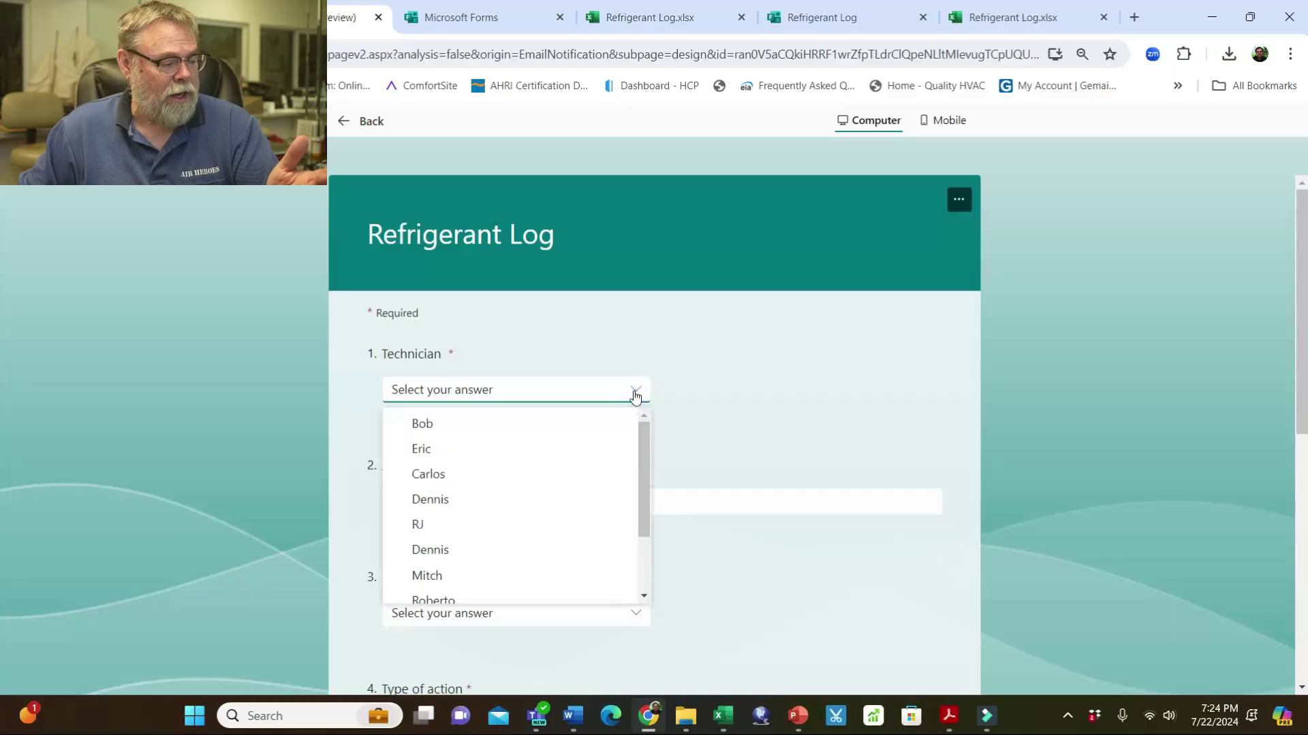
Choose the technician, enter the job name, and select R410a as the refrigerant type
scroll(523, 464, down, 2)
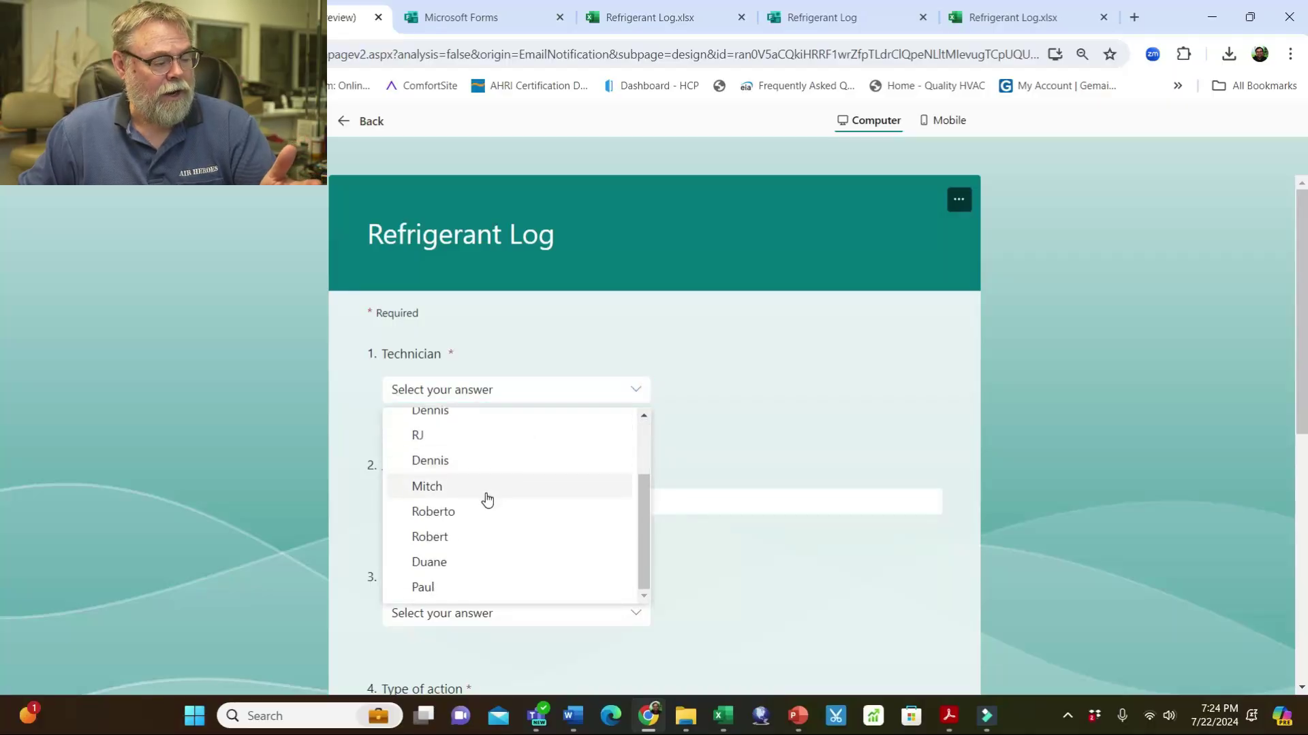
click(452, 486)
click(507, 500)
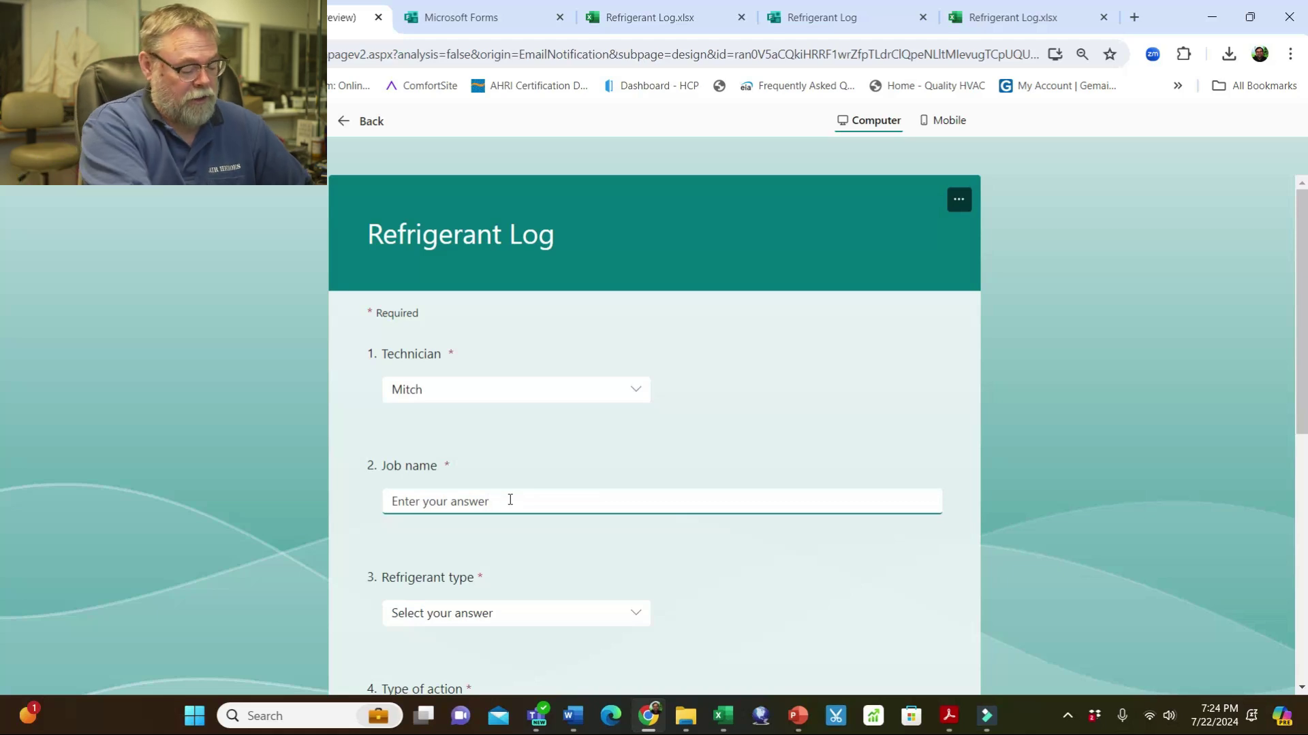
text(David)
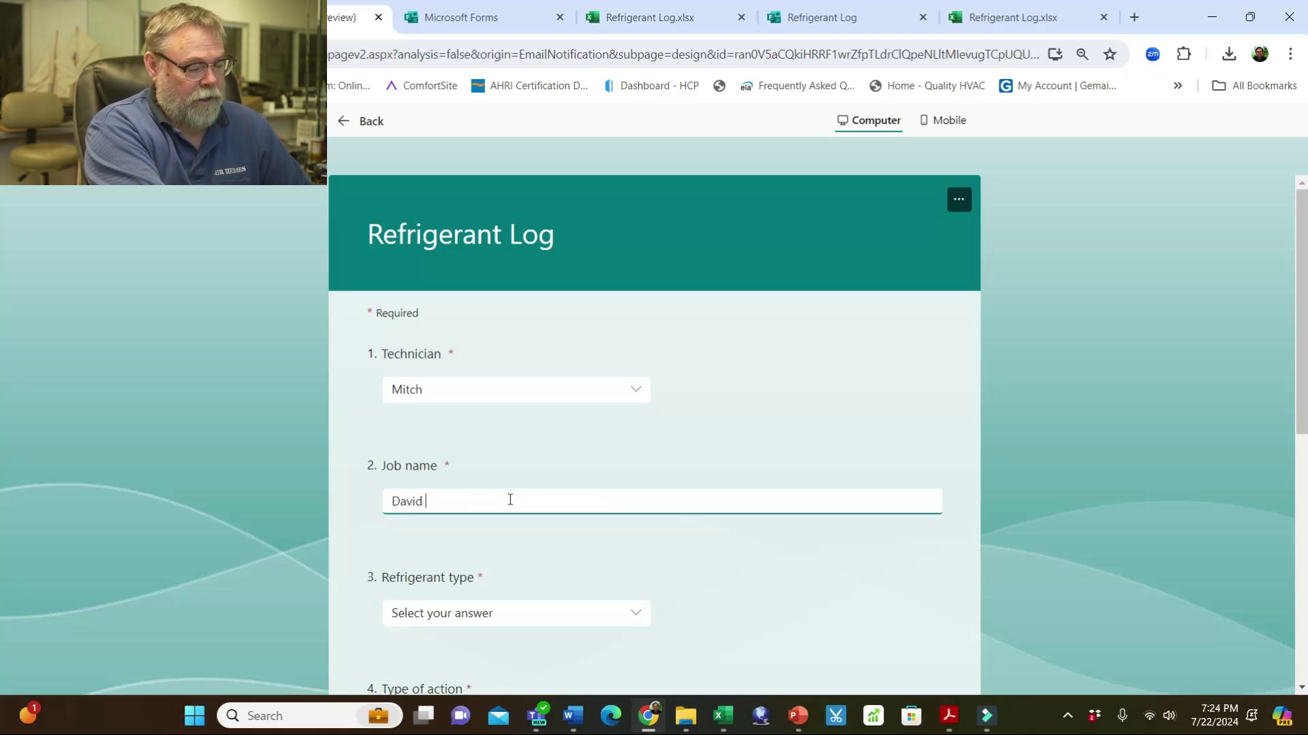
text( smith)
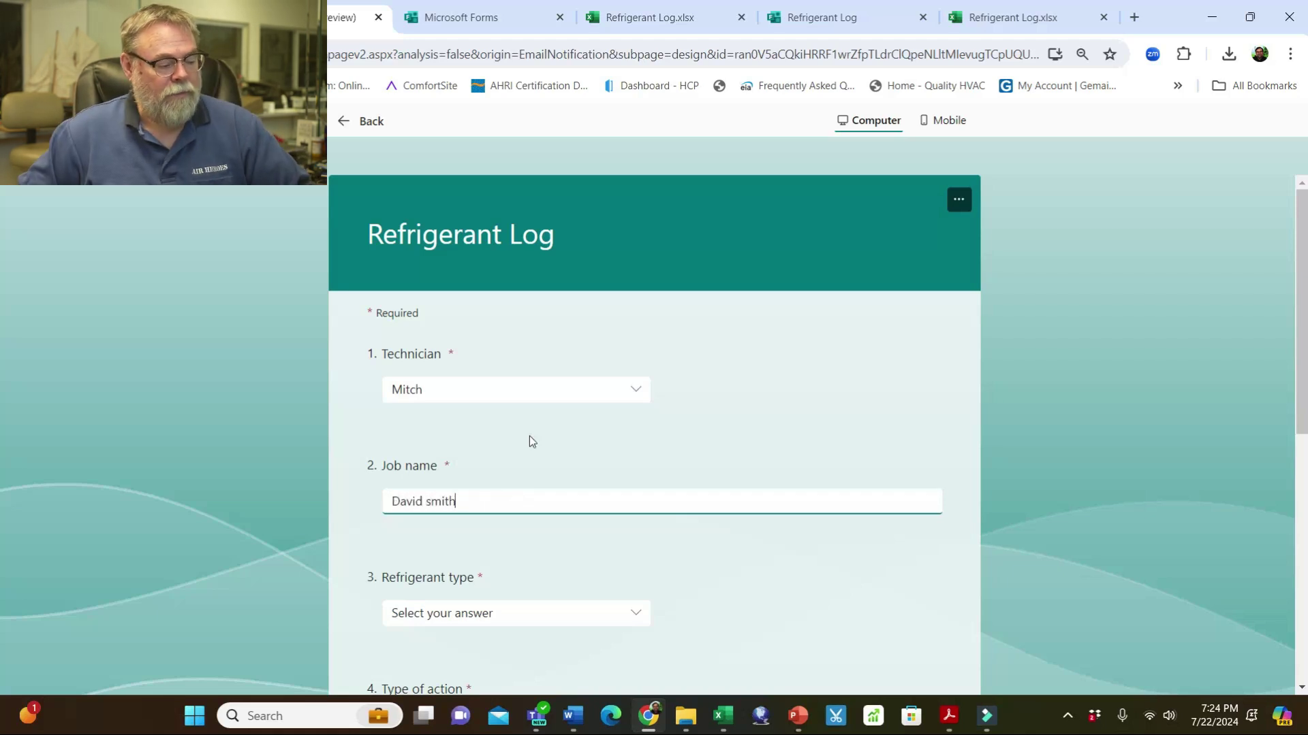
click(639, 618)
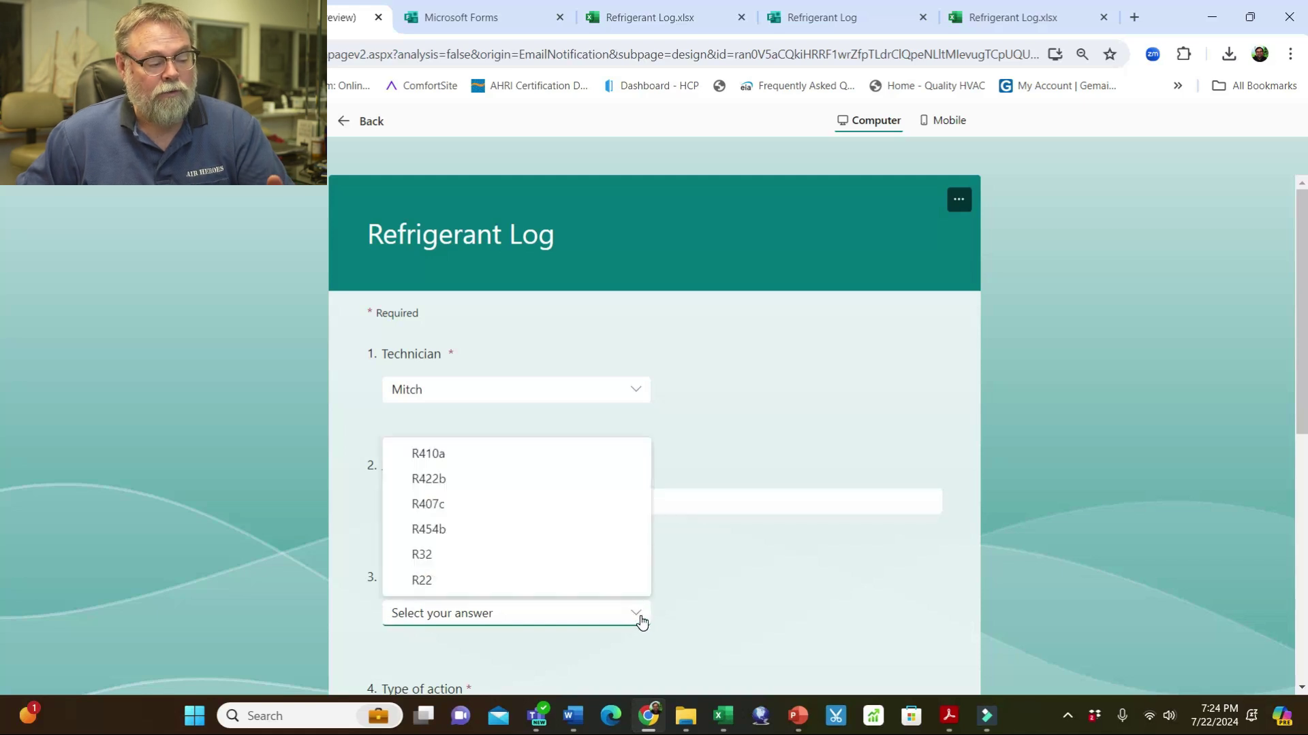
click(443, 455)
Record the action as Added refrigerant, 2 pounds and 3 ounces, and submit the entry
scroll(776, 511, down, 4)
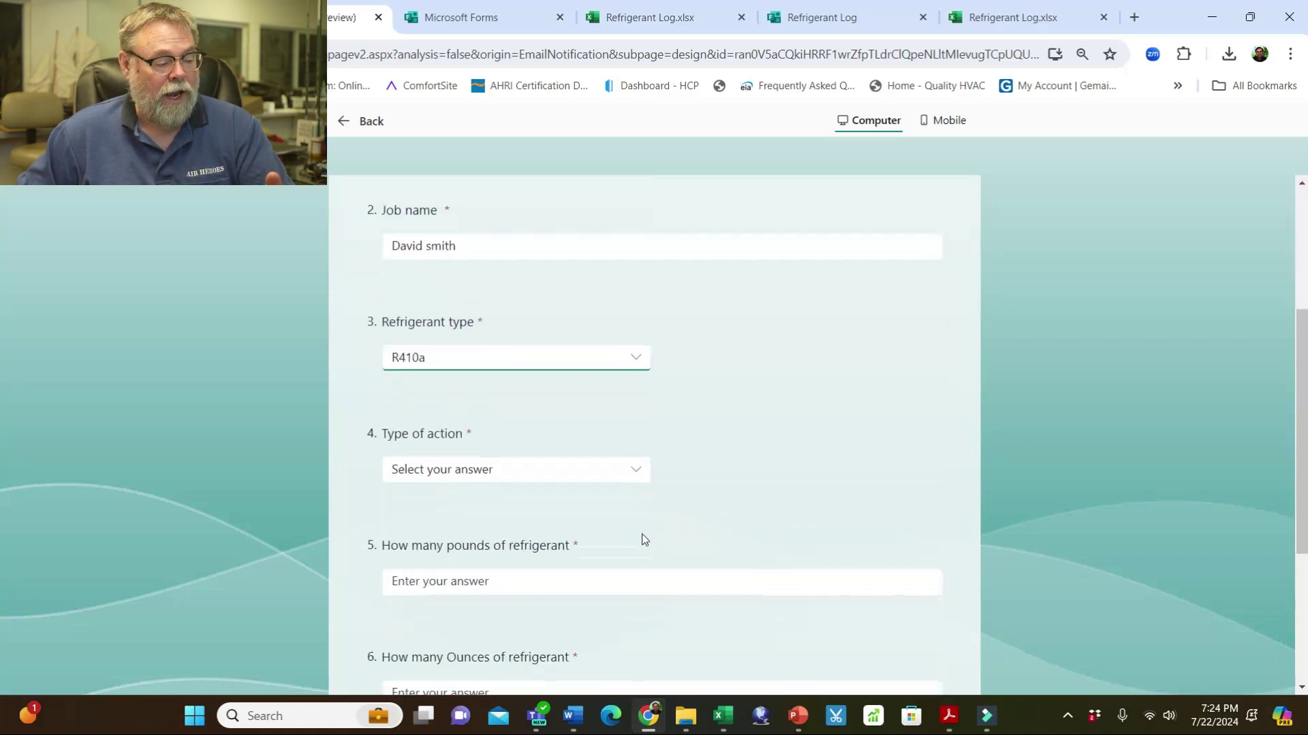
click(632, 472)
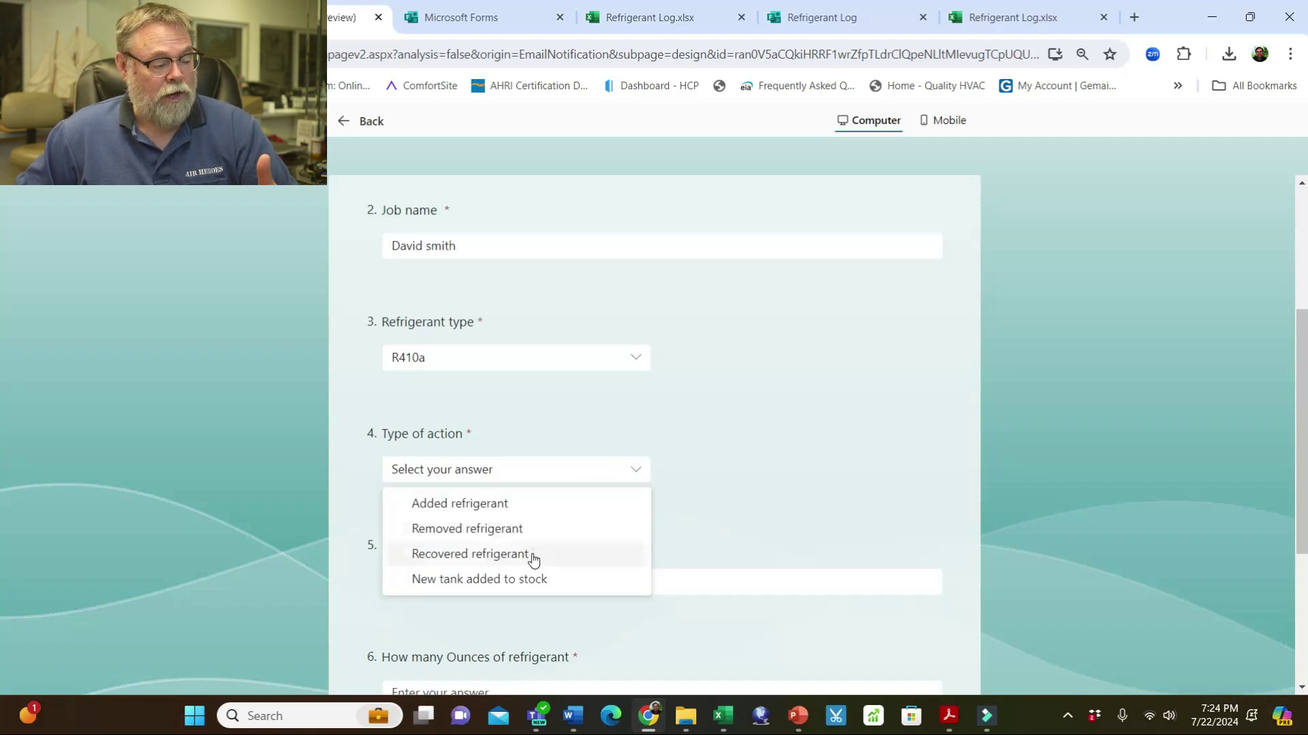
click(509, 510)
scroll(680, 512, down, 1)
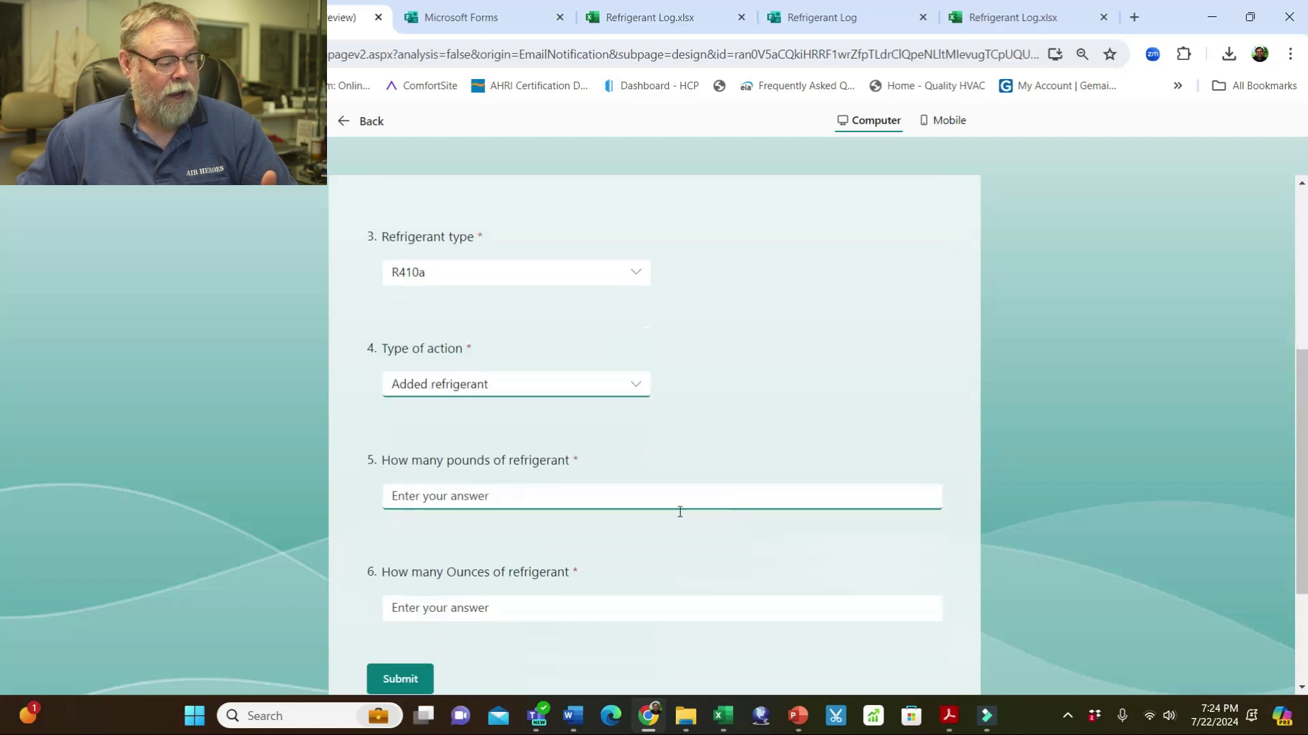
click(494, 495)
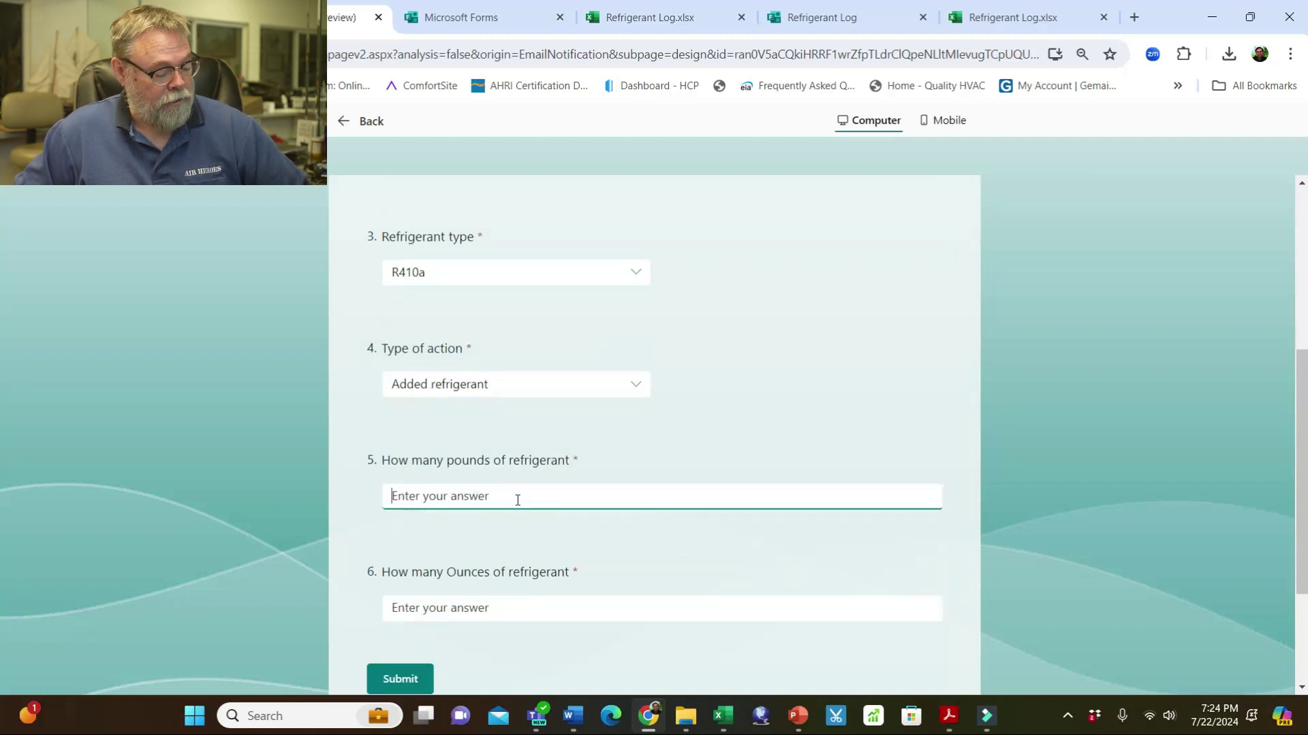
text(2)
click(483, 606)
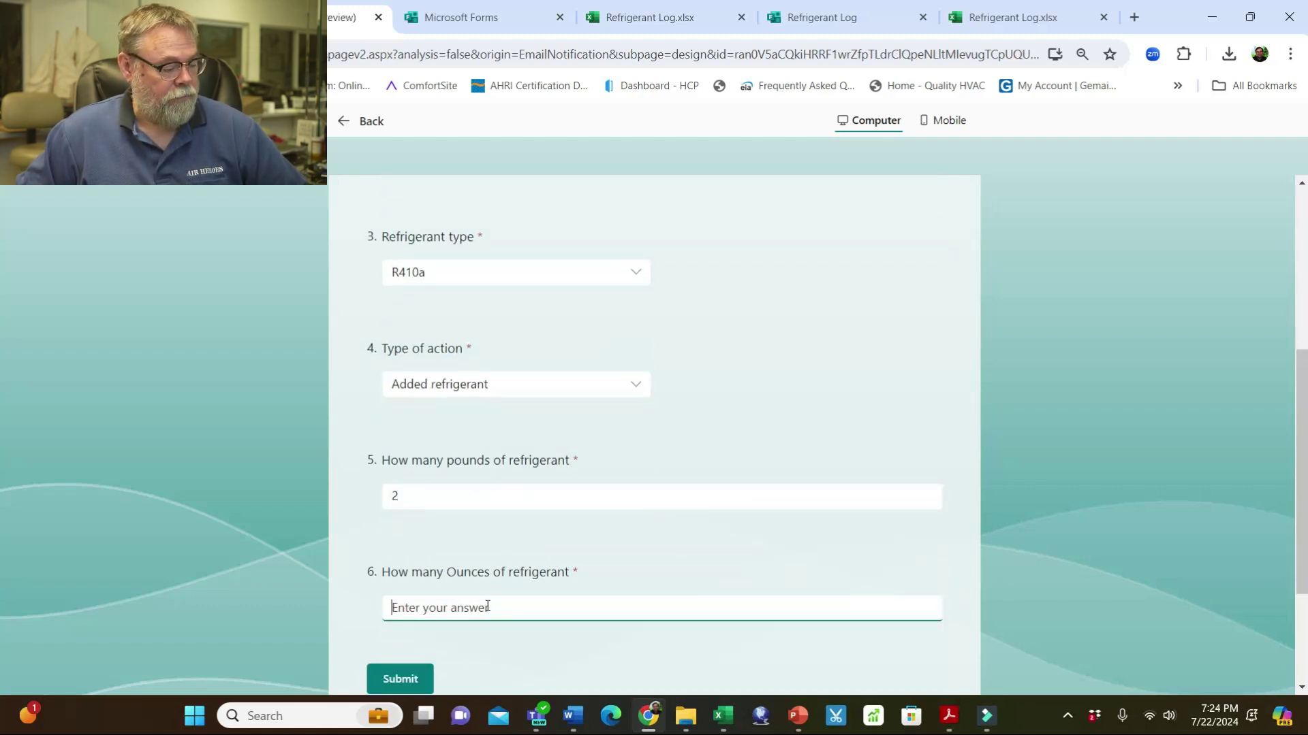
text(3)
scroll(913, 496, down, 2)
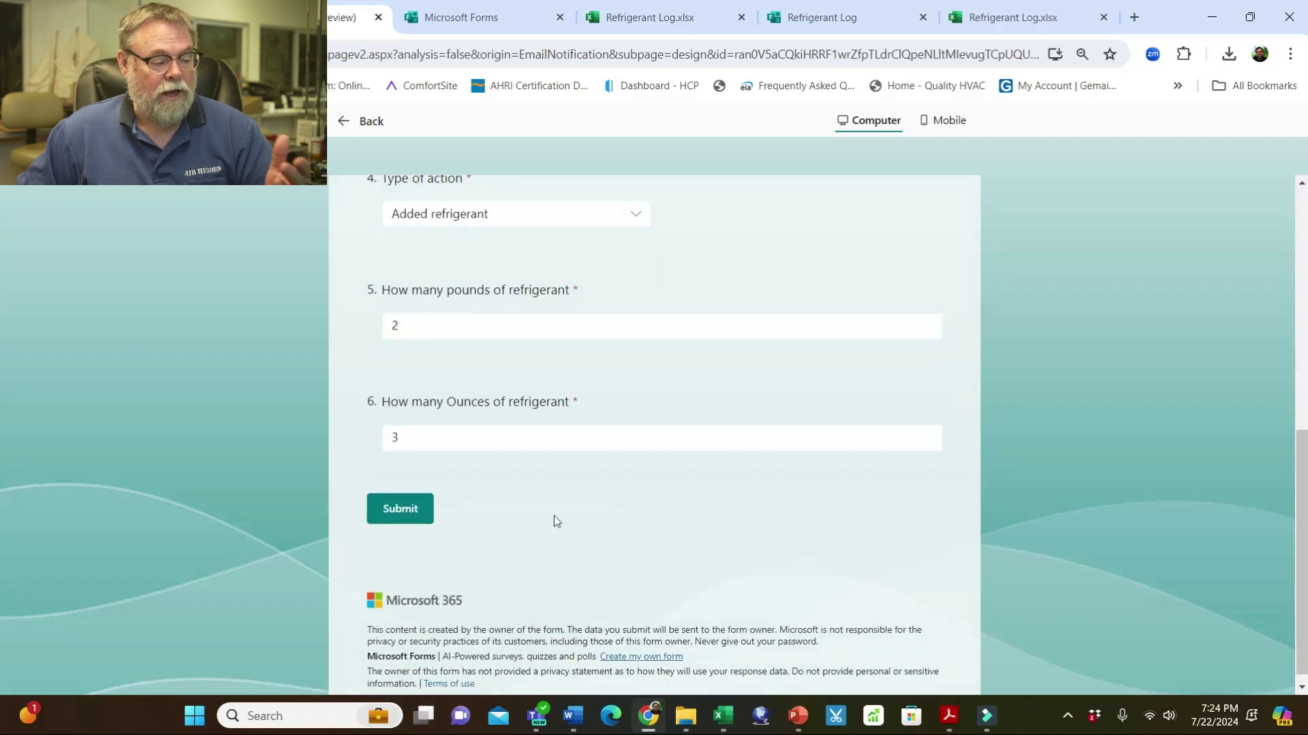
click(395, 511)
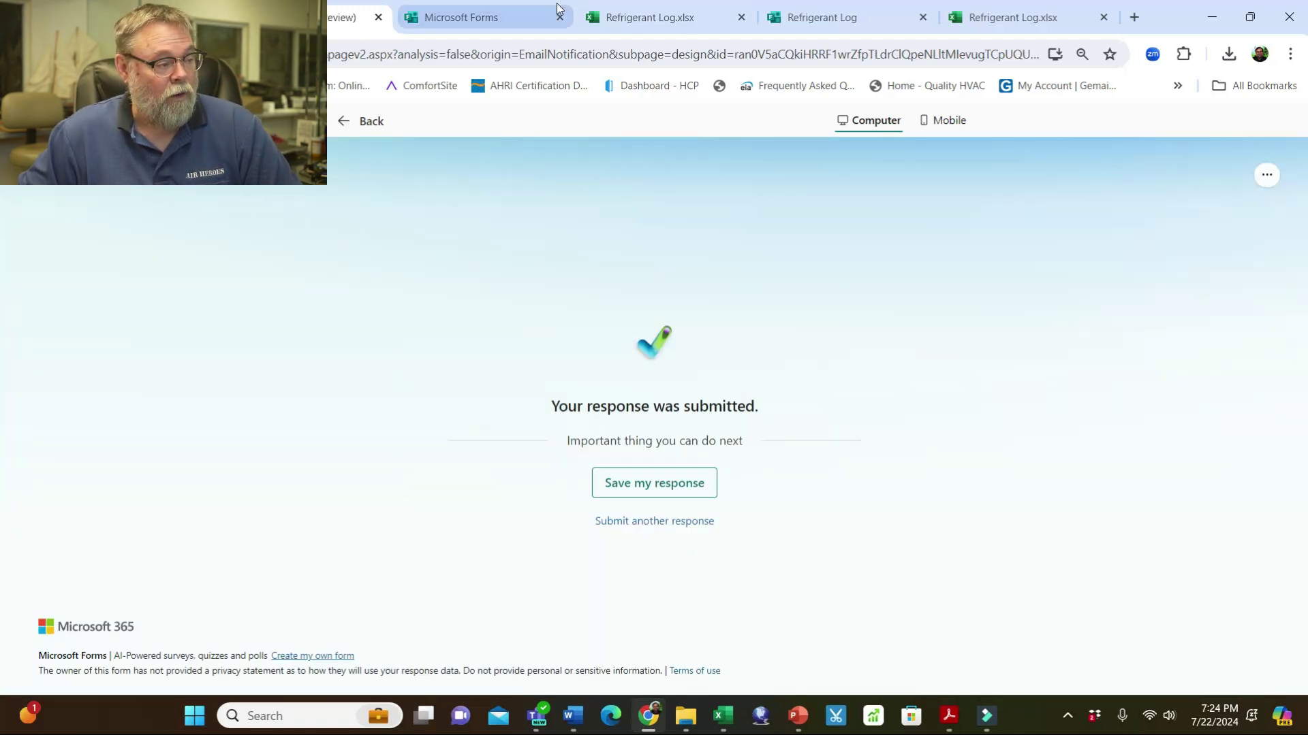
Briefly check the Forms home page, then leave the submitted-response preview for the form editor
click(492, 21)
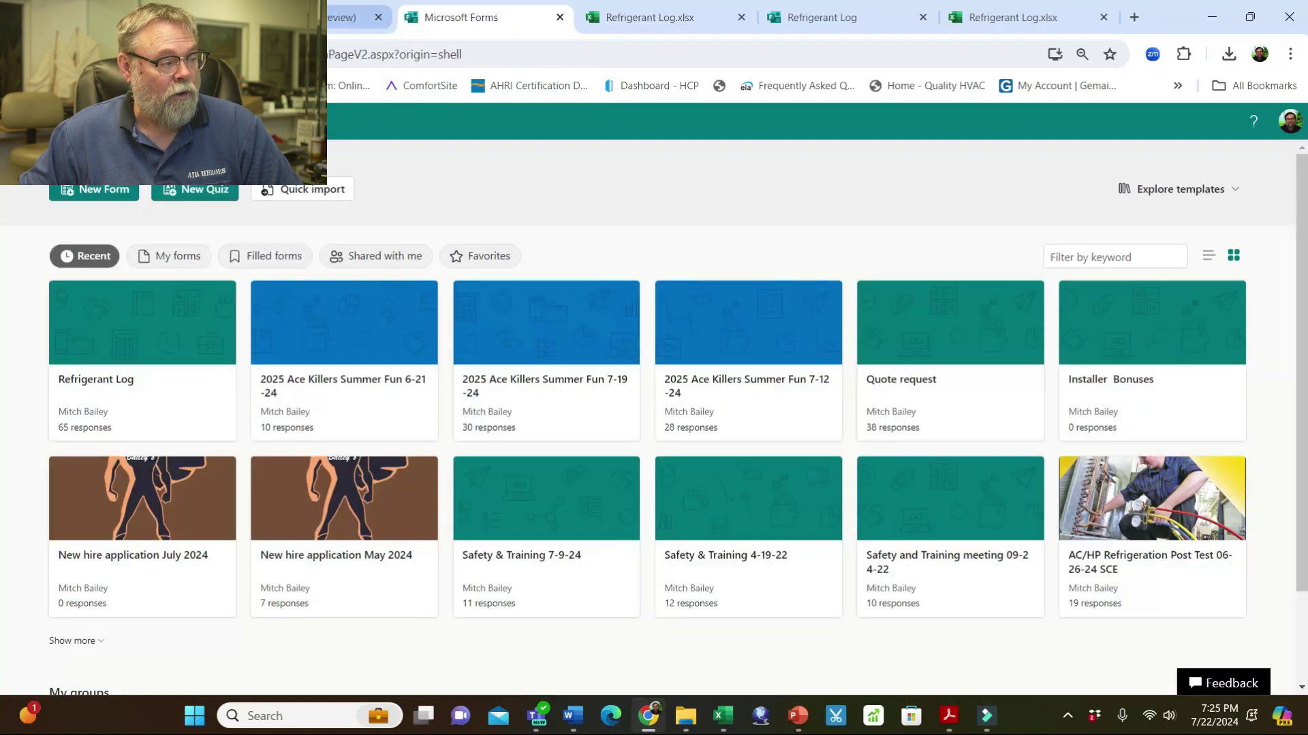
click(344, 17)
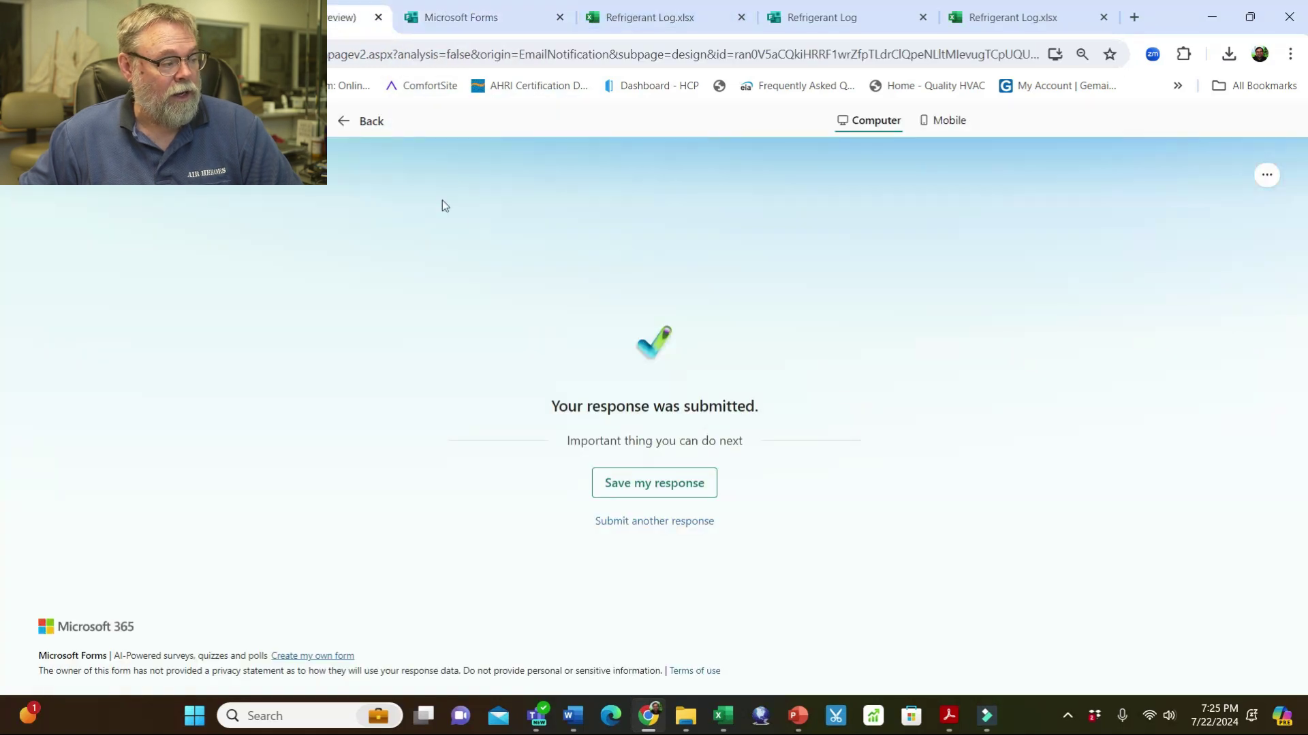
click(344, 110)
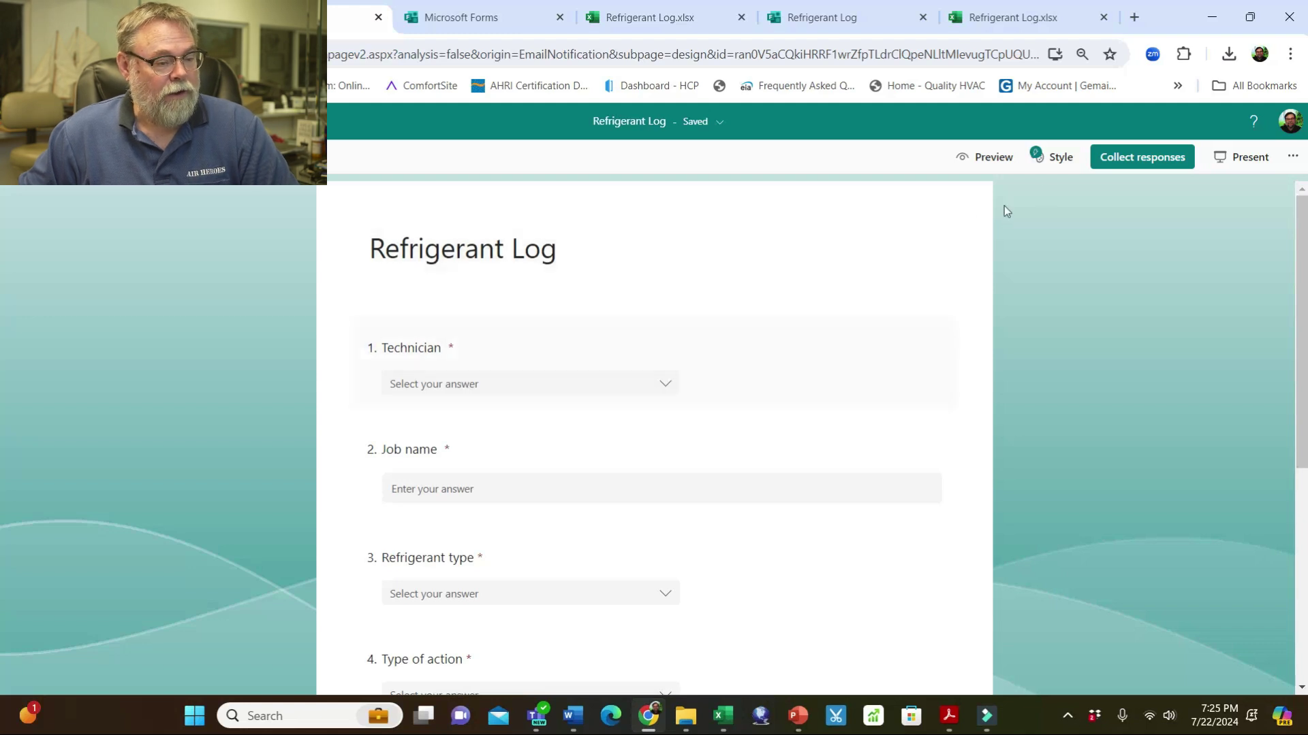
Show the Refrigerant Log Settings panel's response options, including email notifications, then switch to Outlook
click(1291, 163)
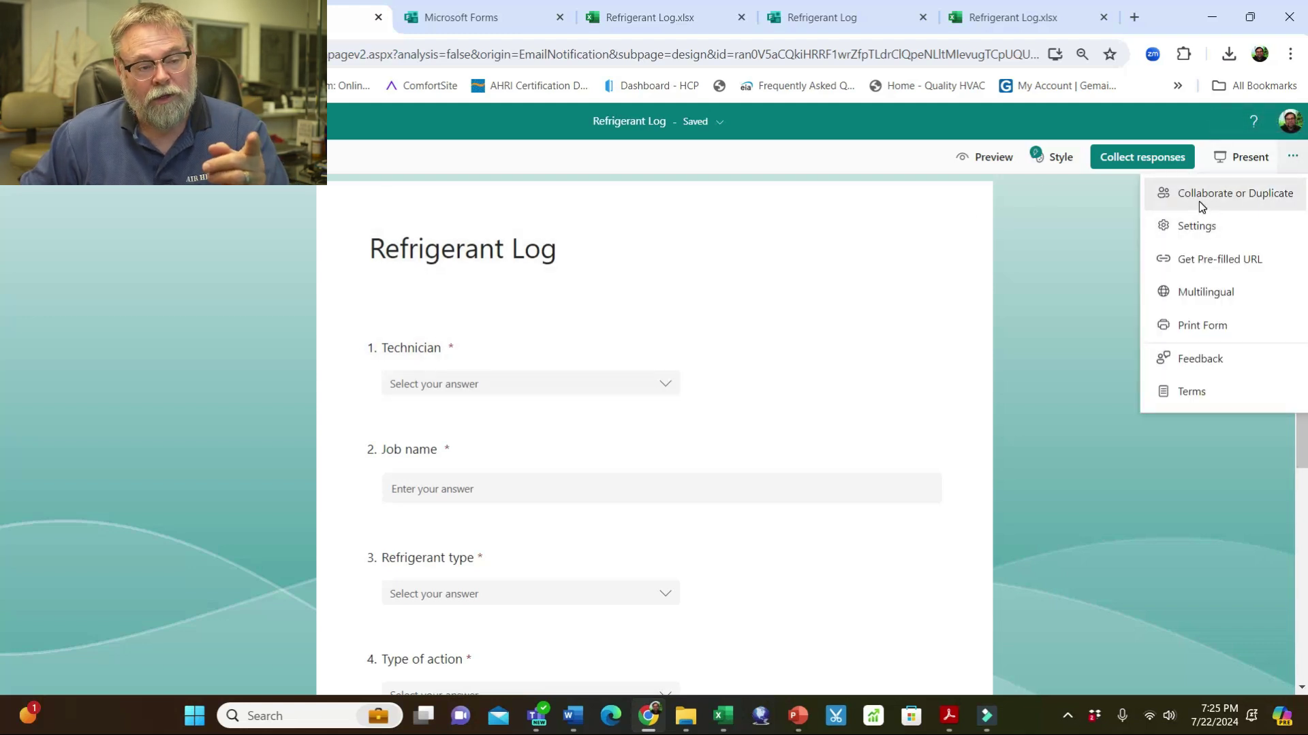
click(1158, 228)
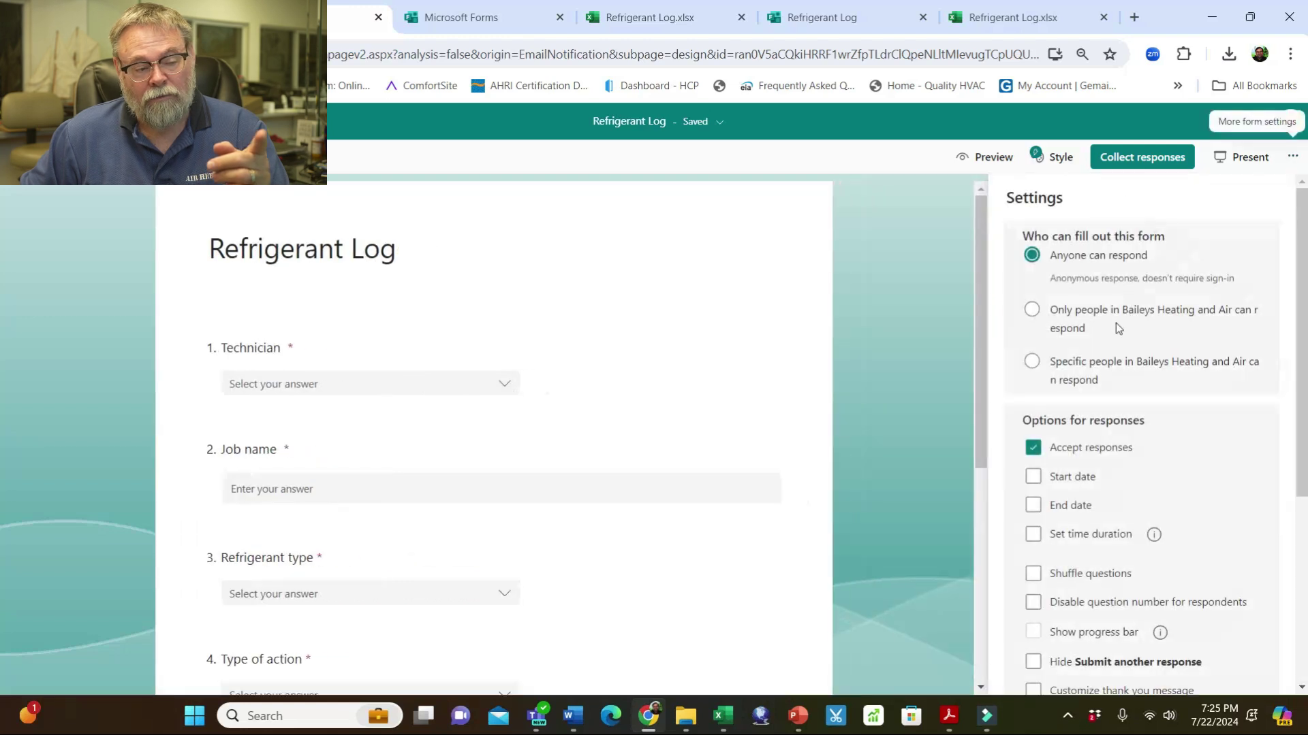
scroll(1086, 370, down, 5)
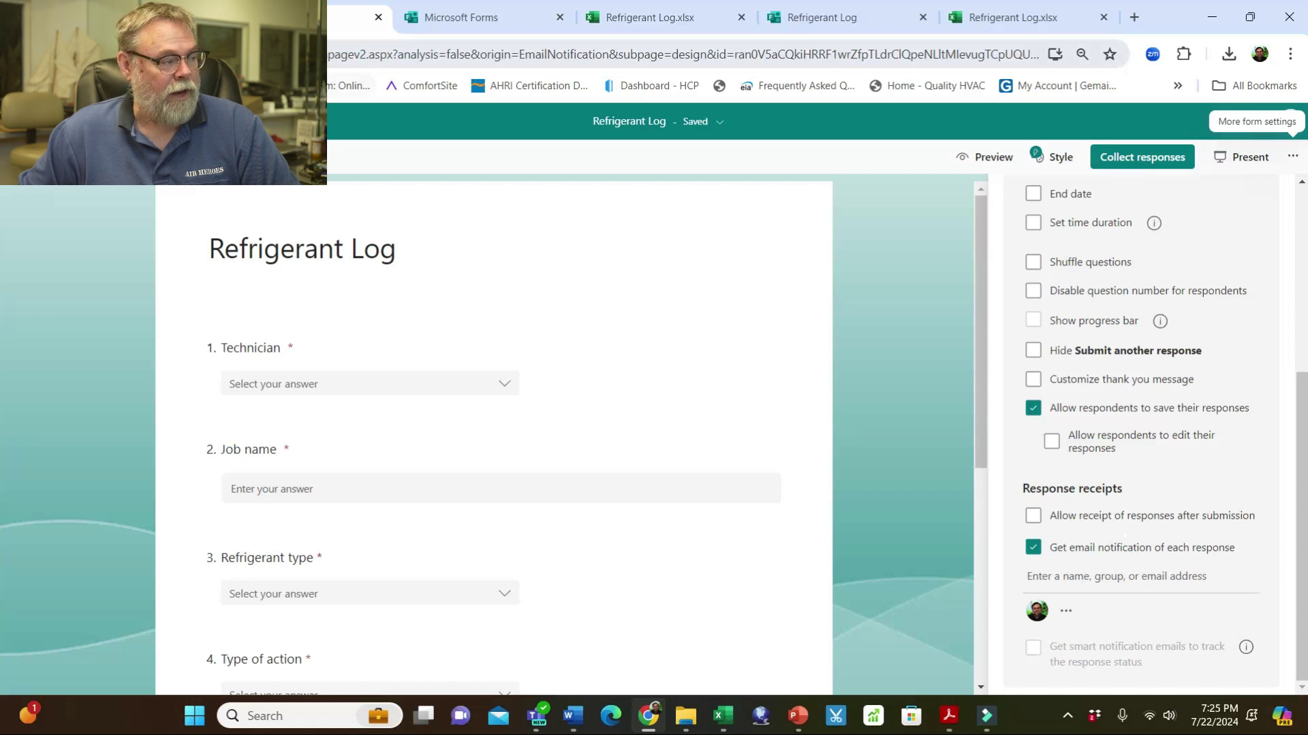
click(218, 18)
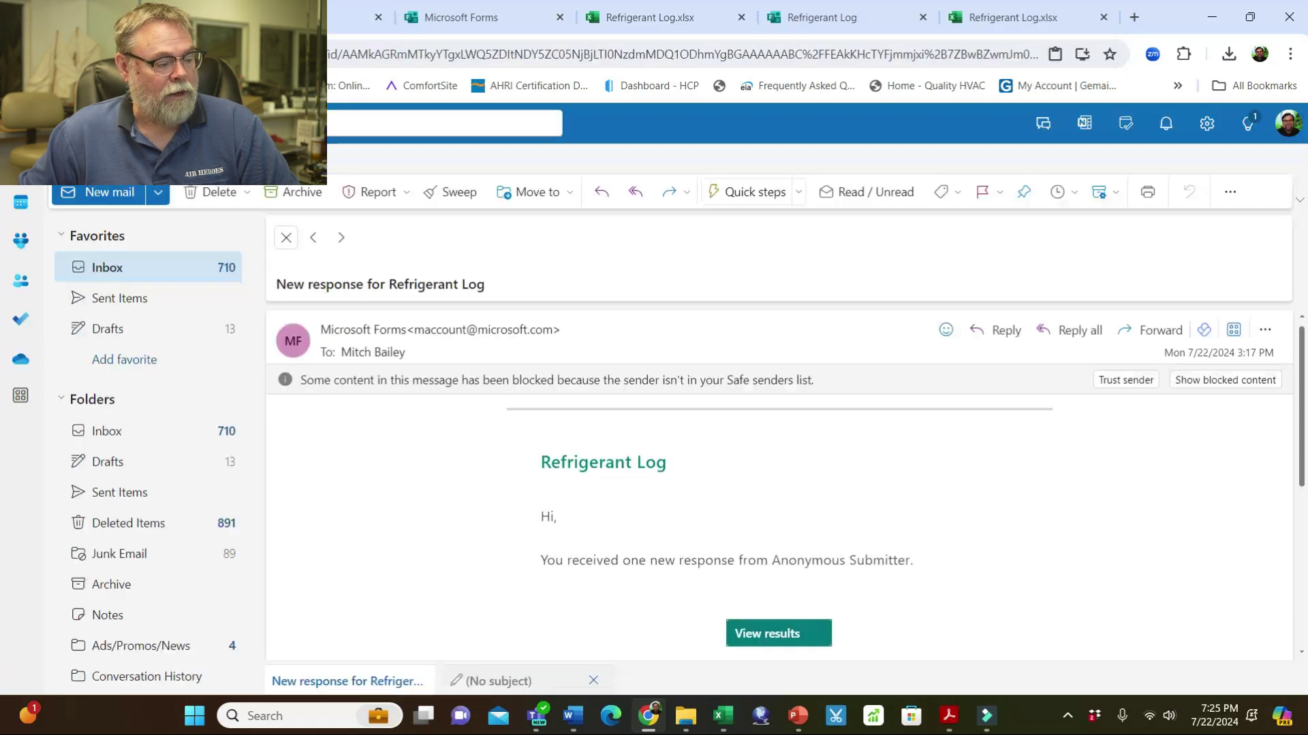
Open the 'New response for Refrigerant Log' email from the Inbox and follow View results
click(109, 431)
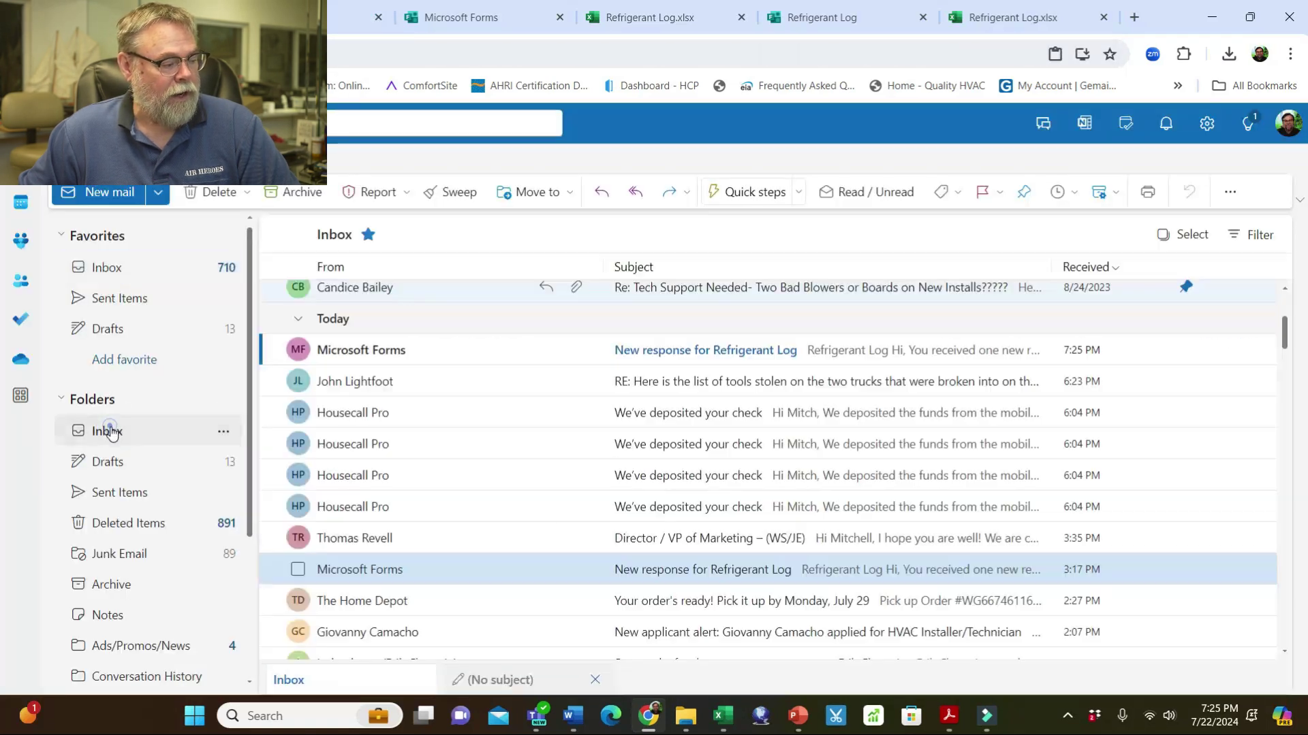
click(713, 361)
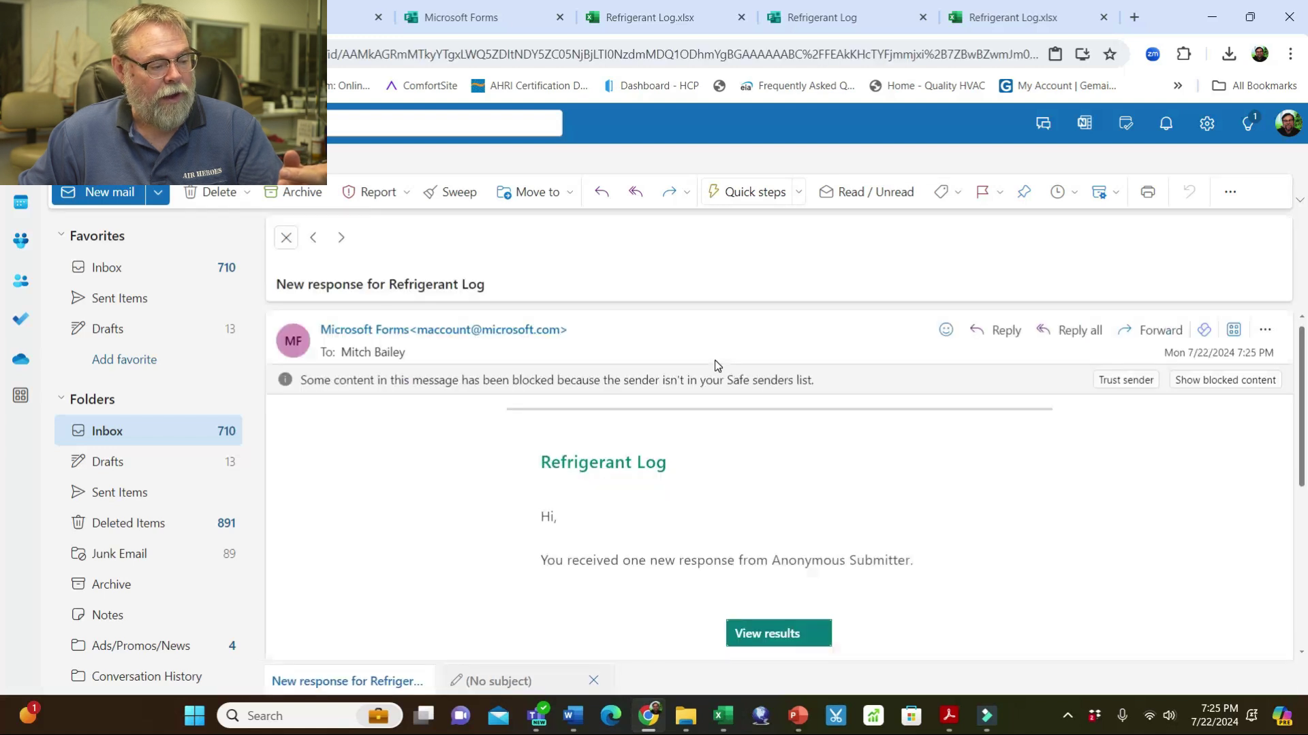
click(767, 635)
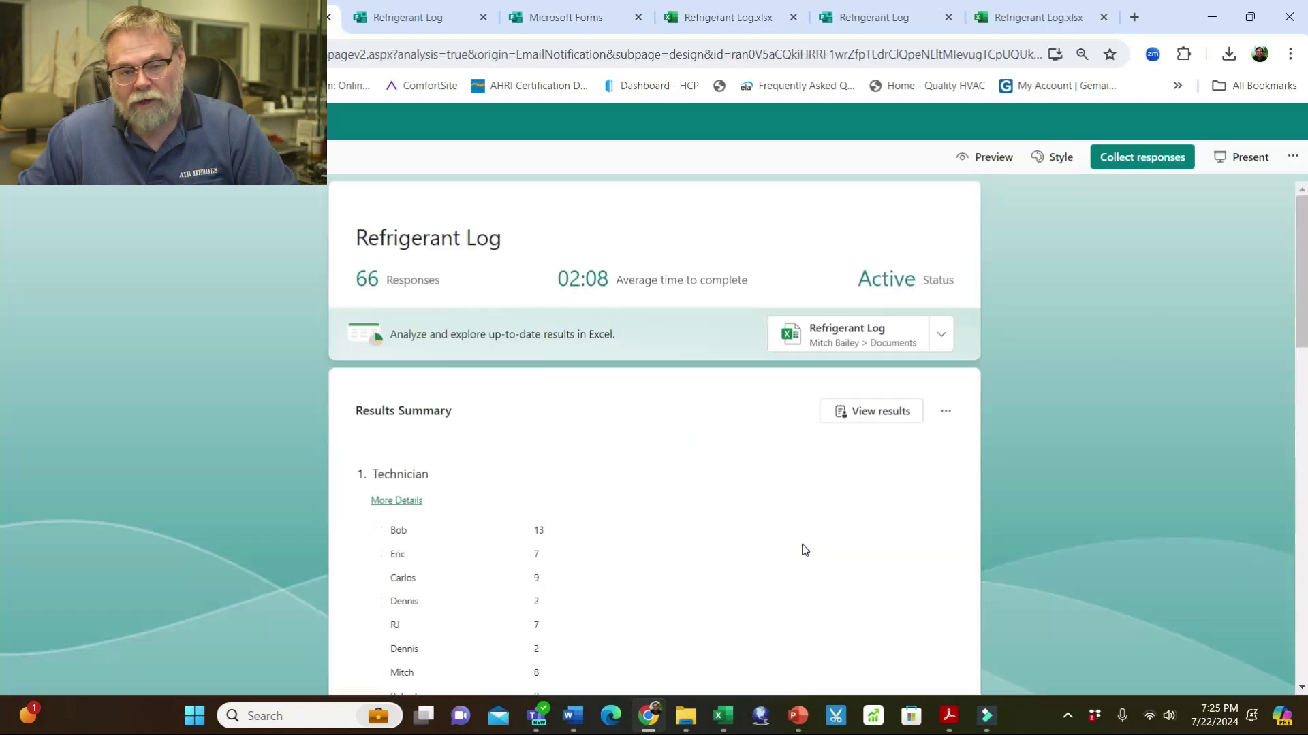
Open the linked Refrigerant Log Excel workbook from the 66-response results summary
click(859, 346)
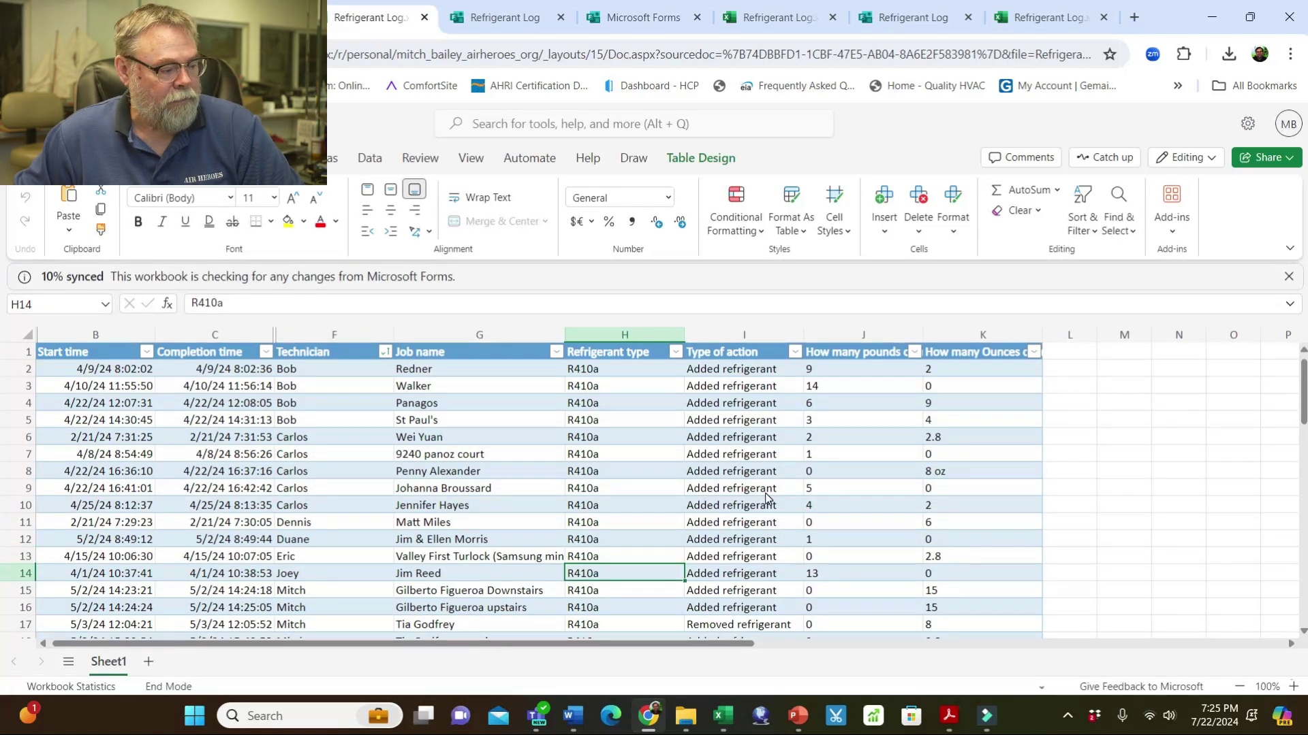
Check the technician and pounds cells in new row 67, then return to the Forms results
scroll(766, 499, down, 15)
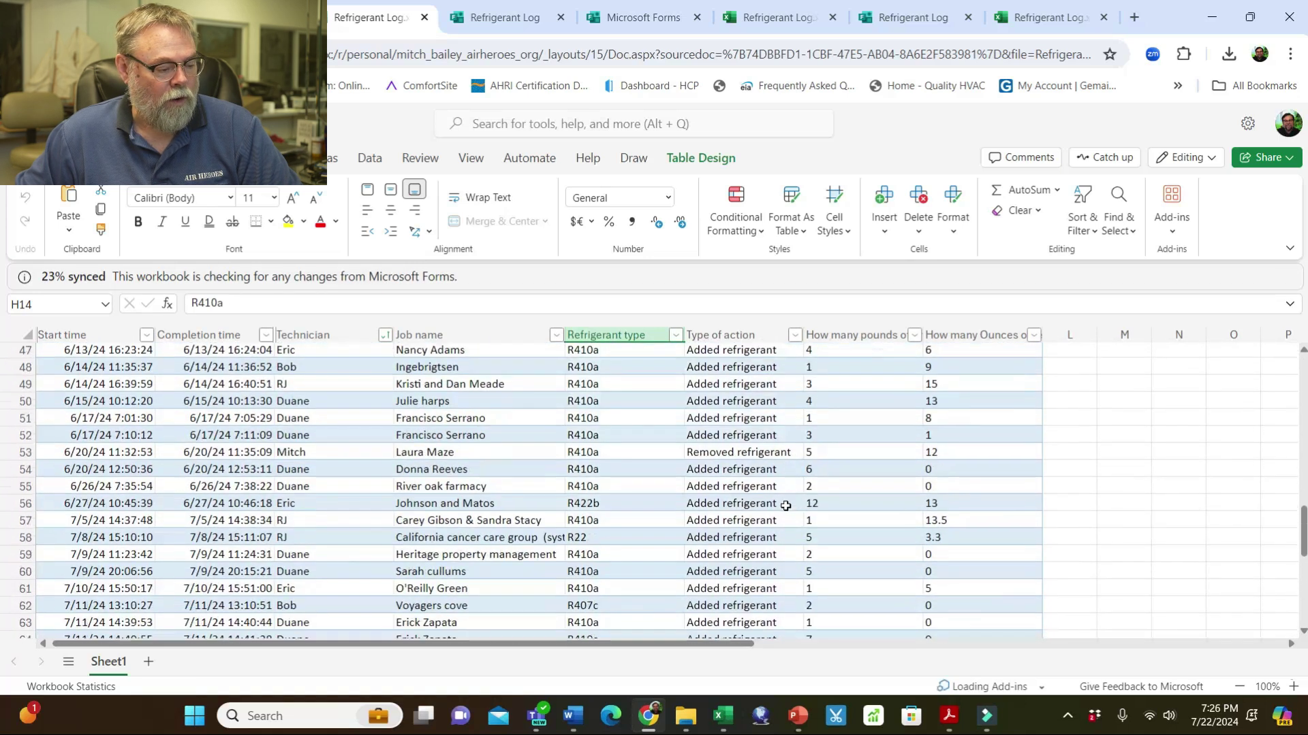
scroll(785, 505, down, 5)
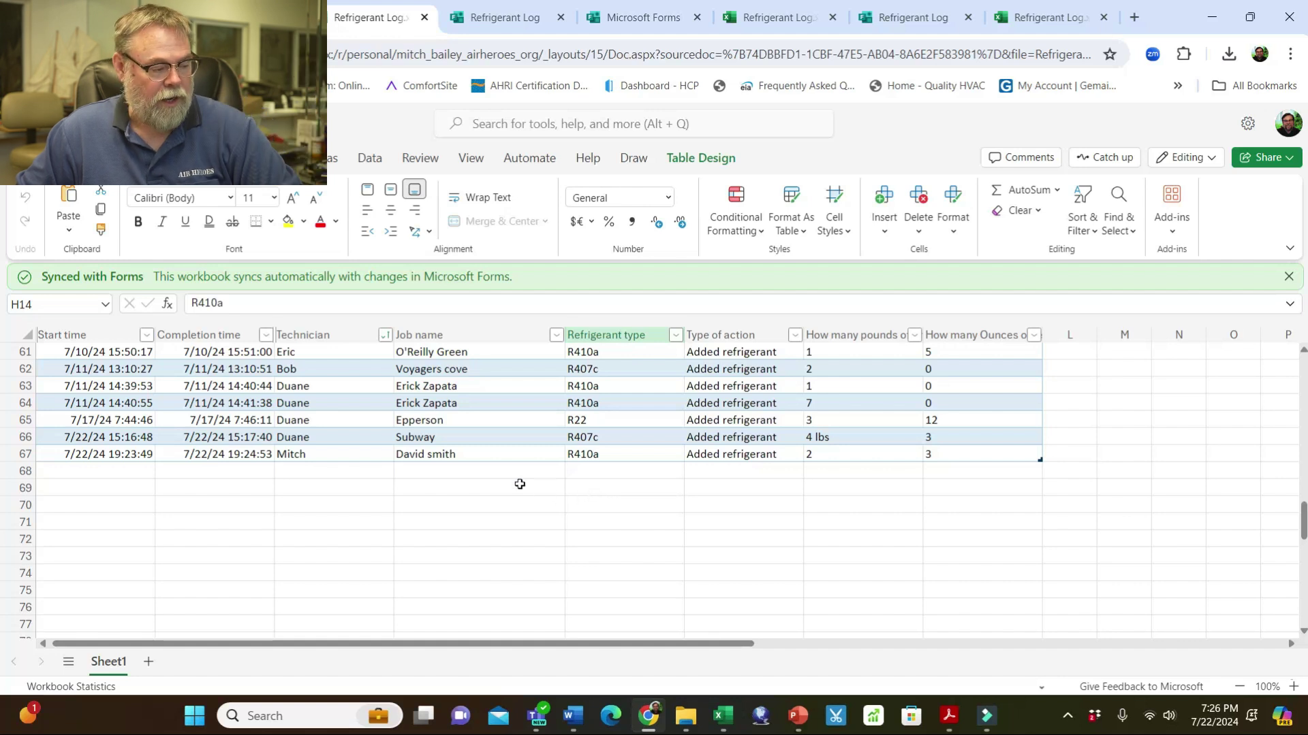
click(300, 453)
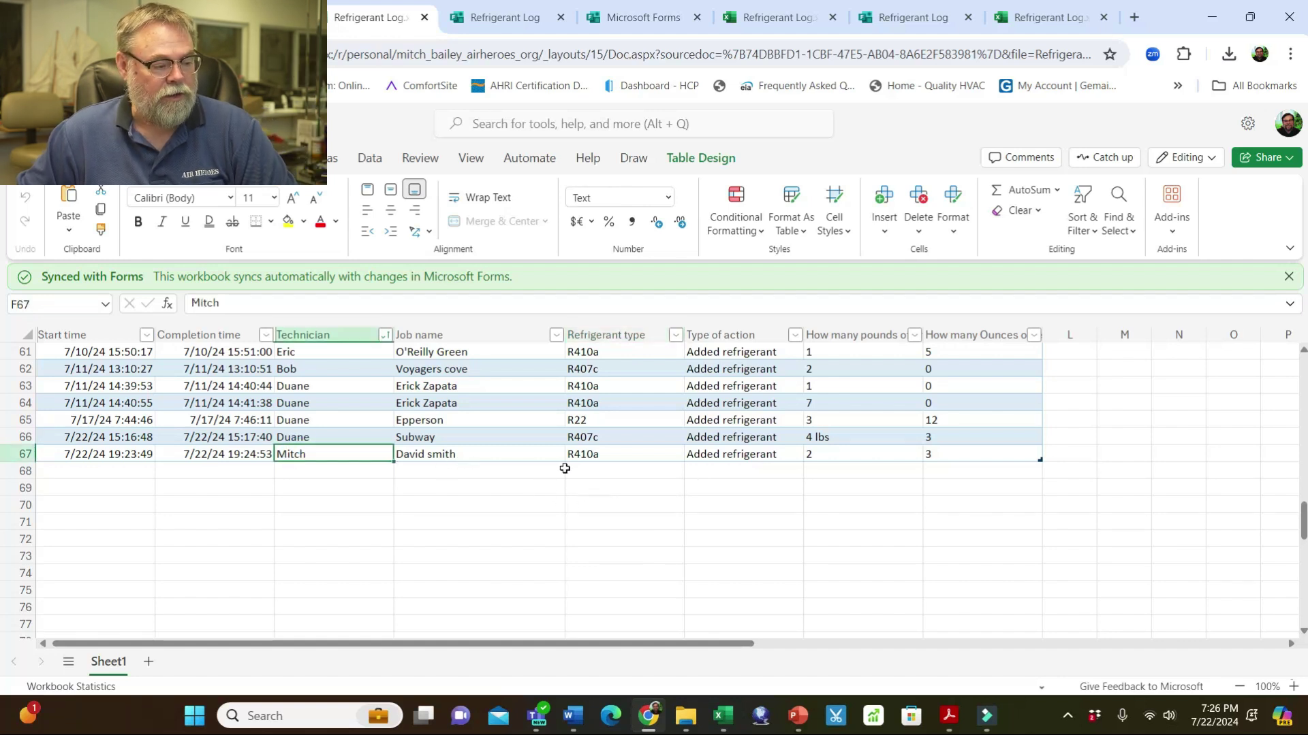
click(866, 456)
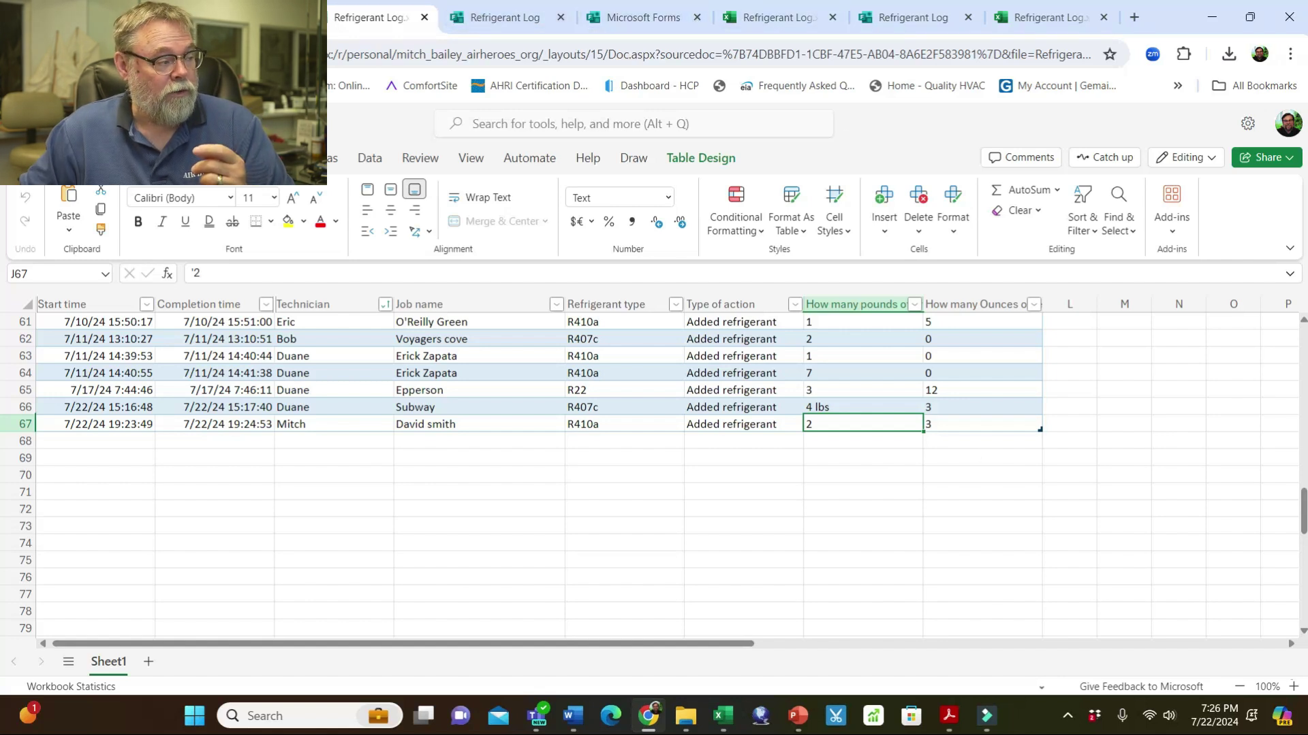
click(371, 17)
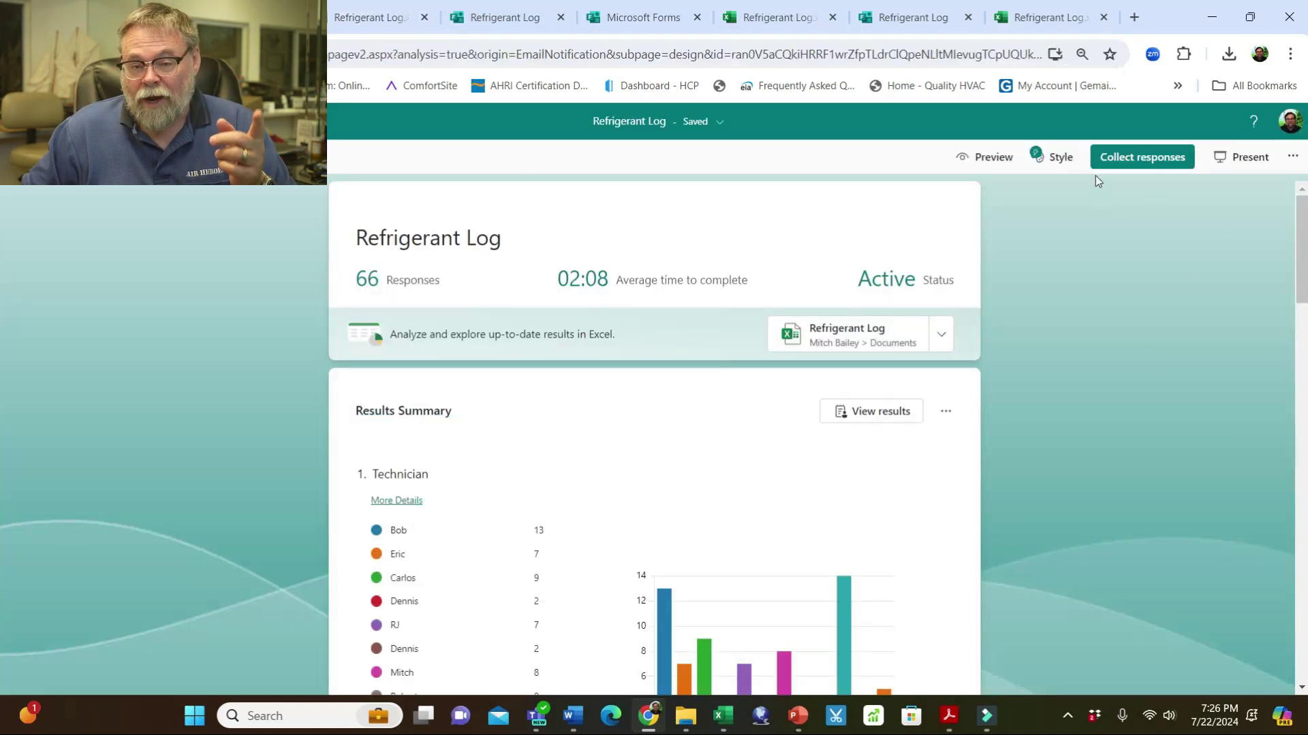
Open Collect responses for the Refrigerant Log form, view its QR code, then the invitation options
click(1126, 164)
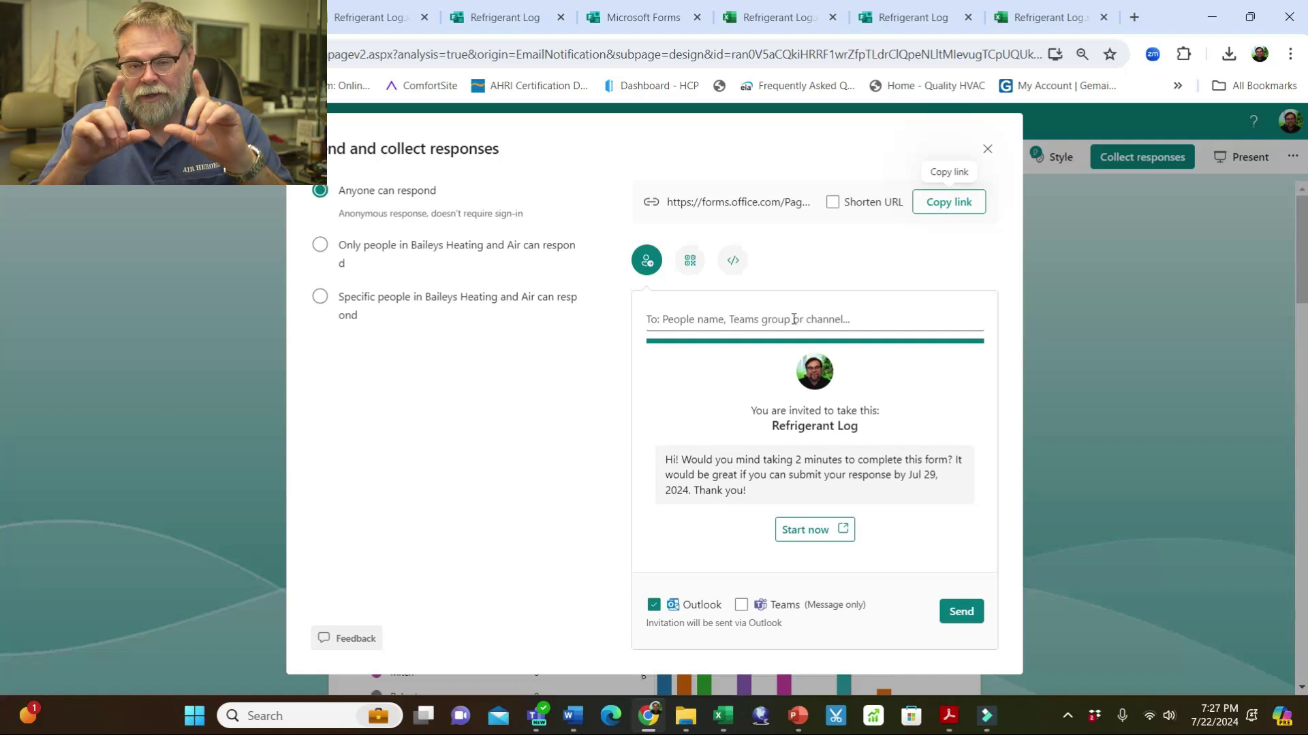
click(690, 260)
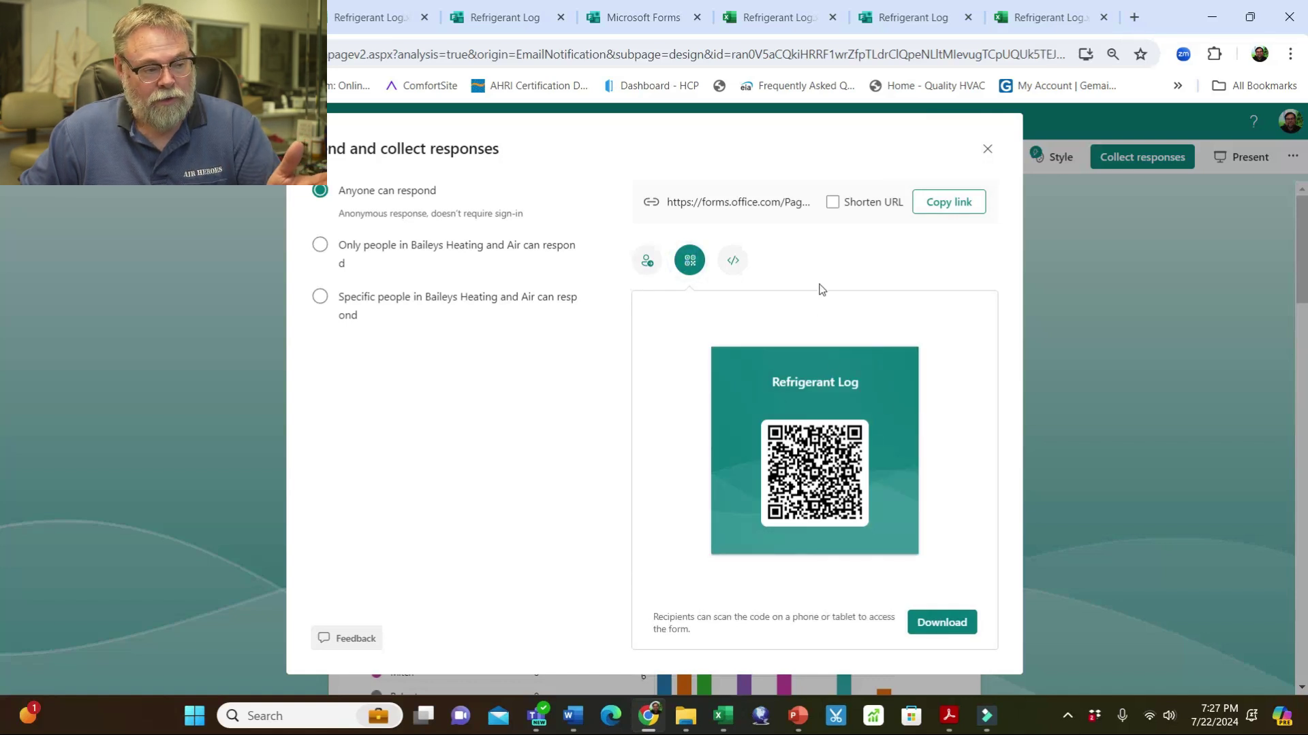
click(647, 261)
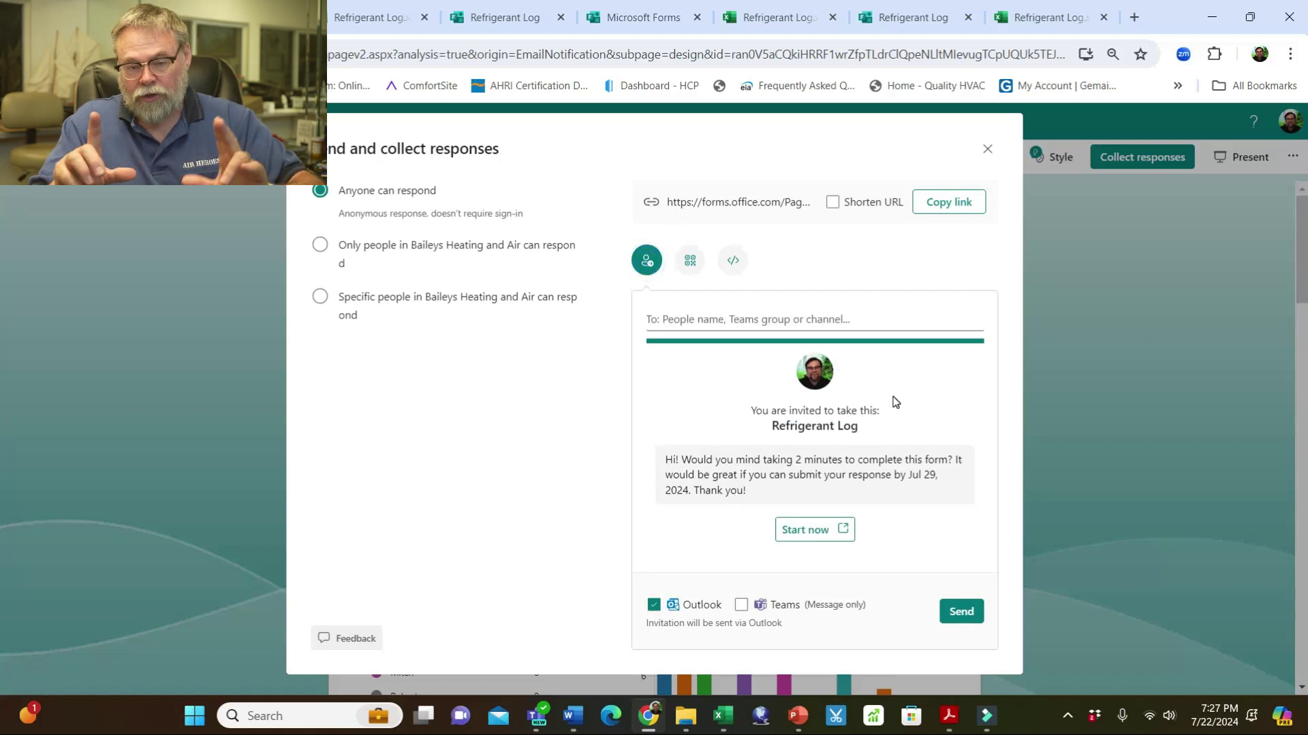